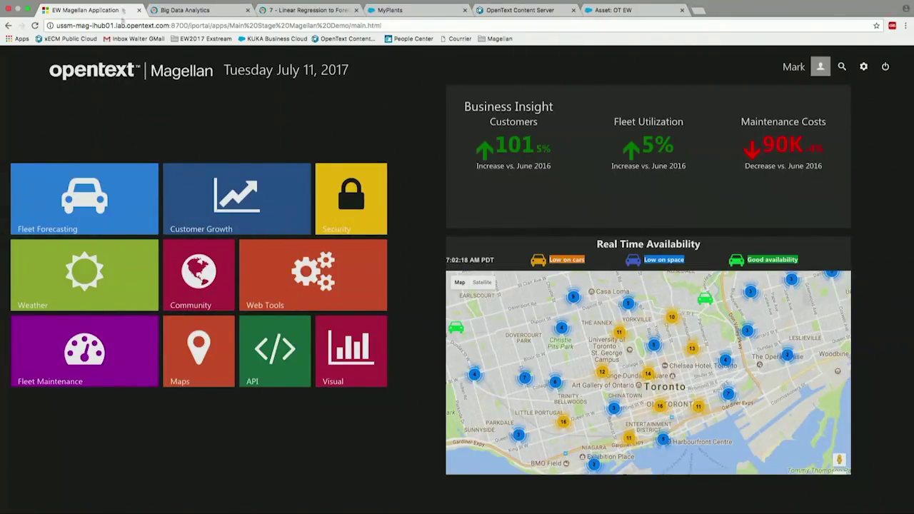
- Open the Customer Growth dashboard and filter it to Premier Plan Upsell and the Premium product line
left_click(239, 209)
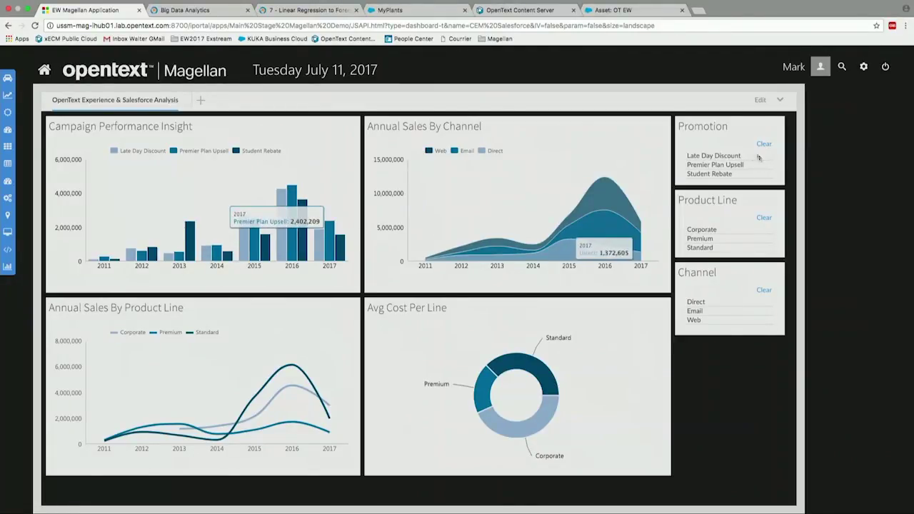
left_click(733, 165)
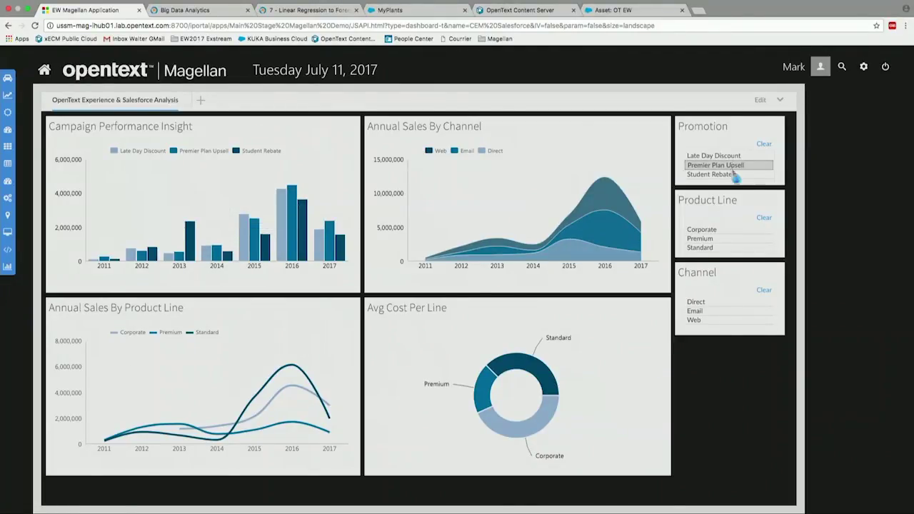
left_click(710, 239)
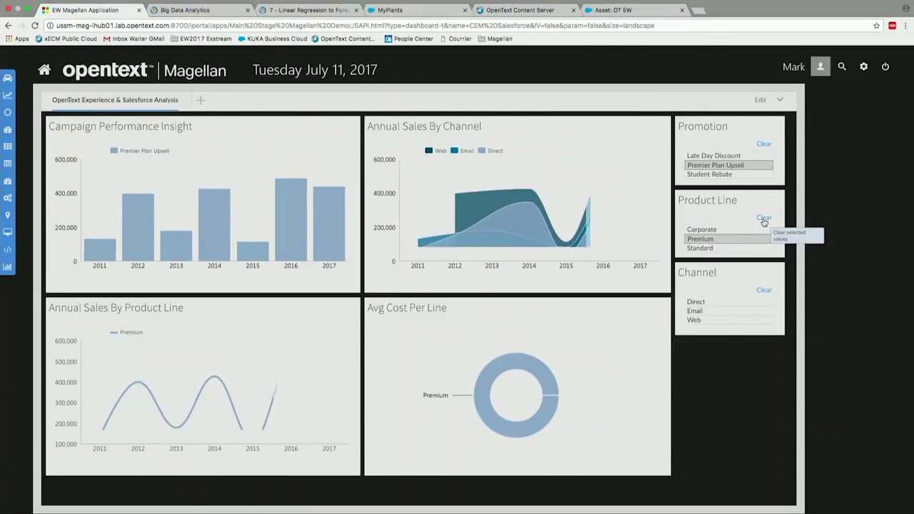
- Clear the Premium and Premier Plan Upsell filters, then go to Big Data Analytics
left_click(765, 219)
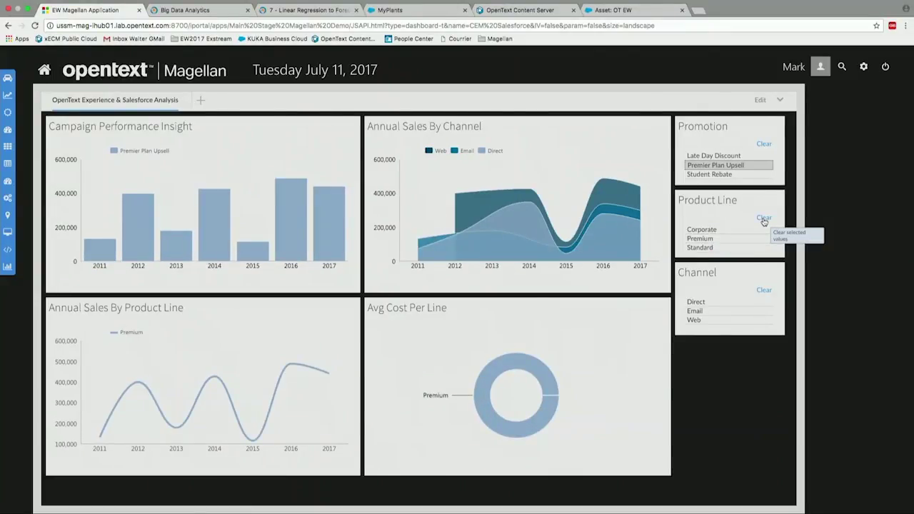
left_click(764, 145)
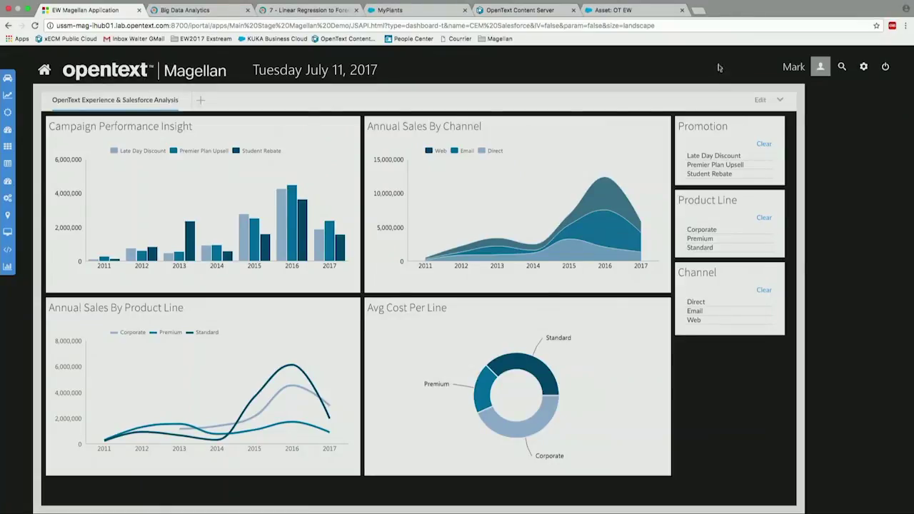
left_click(187, 10)
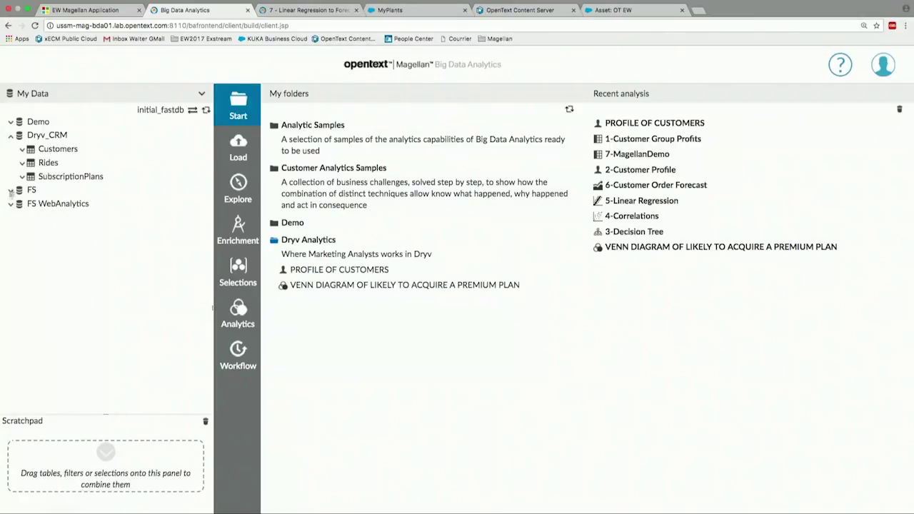
- List the Customers fields and expand LIKELY FREQ USER, LIKELY TO PURCHASE PREMIUM PLAN and LIKELY TO RESPOND TO CAMPAIGN
left_click(22, 150)
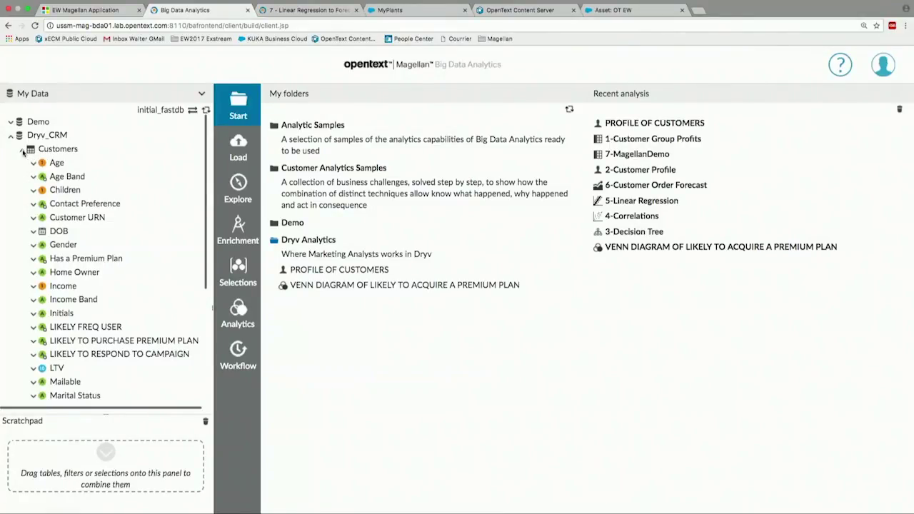
scroll(189, 300, "down", 5)
scroll(189, 300, "up", 2)
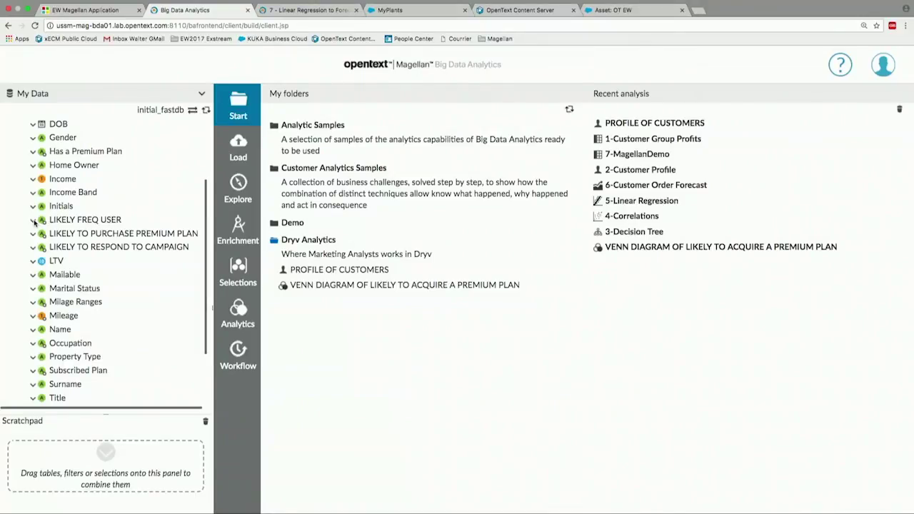
left_click(33, 222)
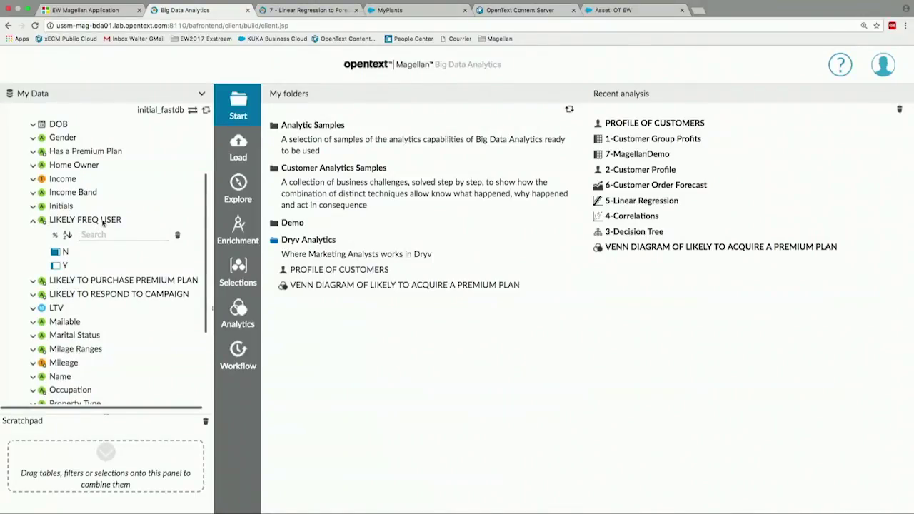
left_click(33, 283)
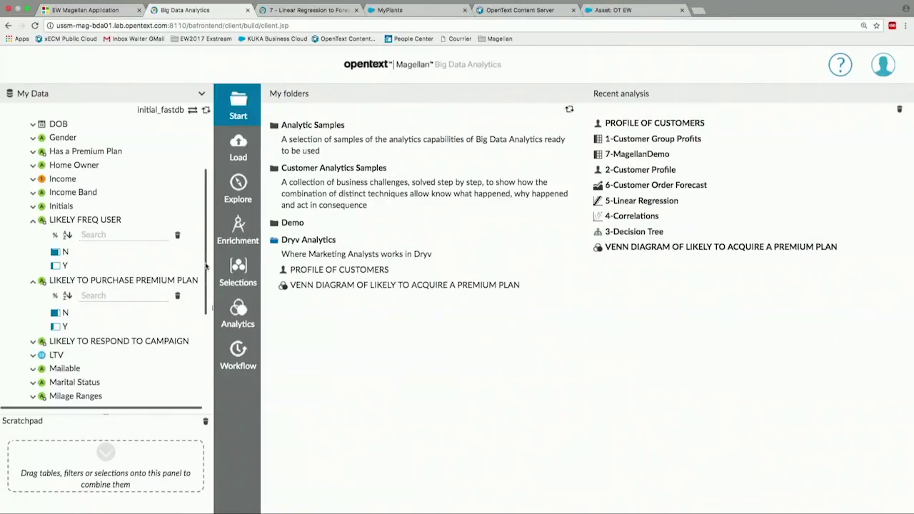
left_click_drag(207, 268, 208, 291)
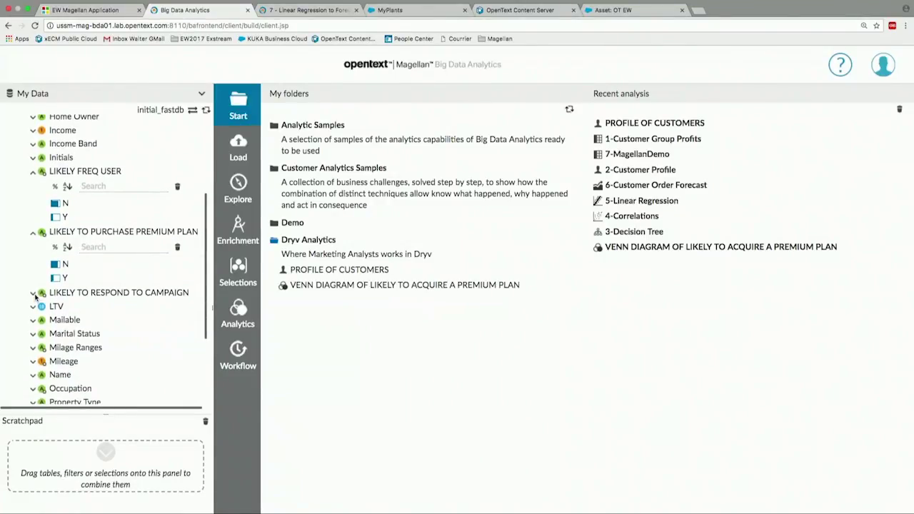
left_click(33, 294)
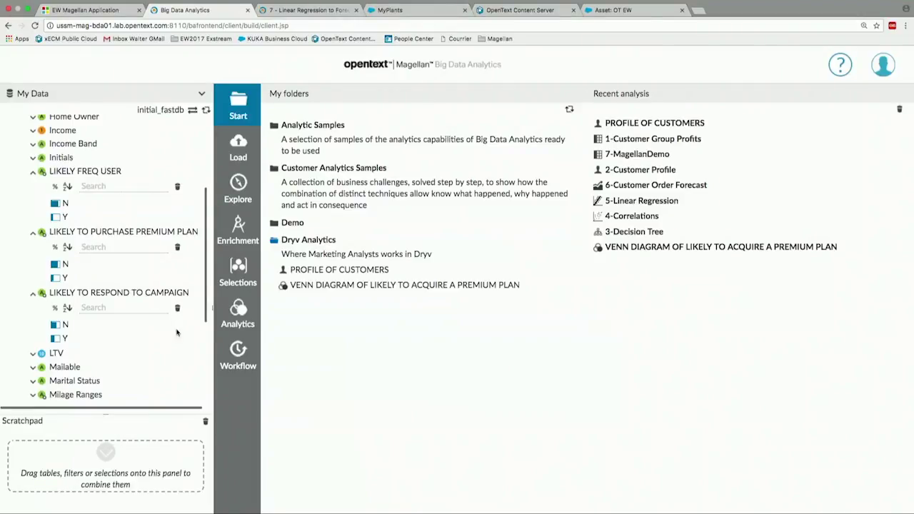
- Build a Venn of the three LIKELY Y segments and save the 54,284 overlap to the Scratchpad
left_click(241, 312)
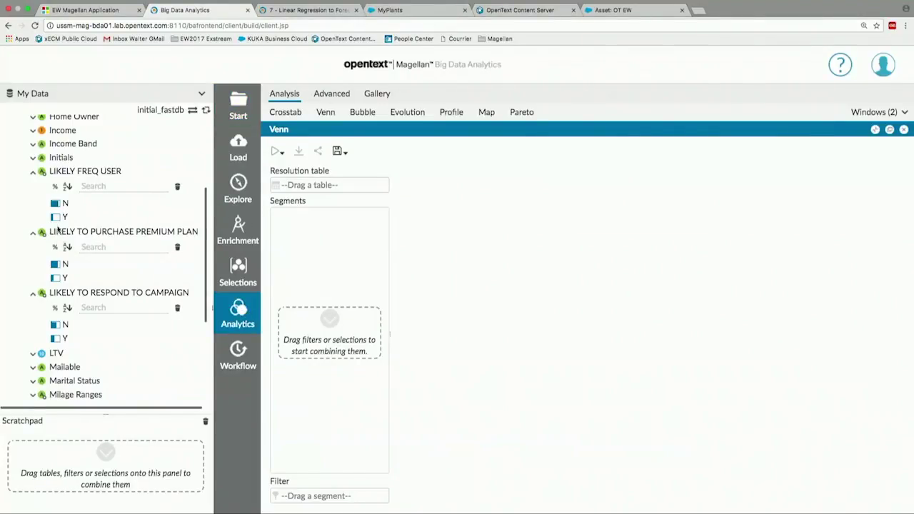
left_click_drag(63, 218, 316, 229)
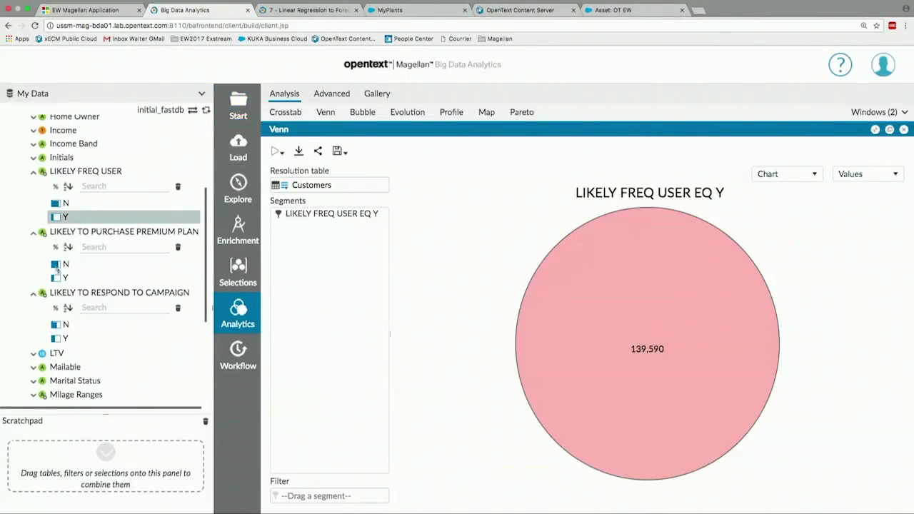
left_click_drag(63, 277, 302, 272)
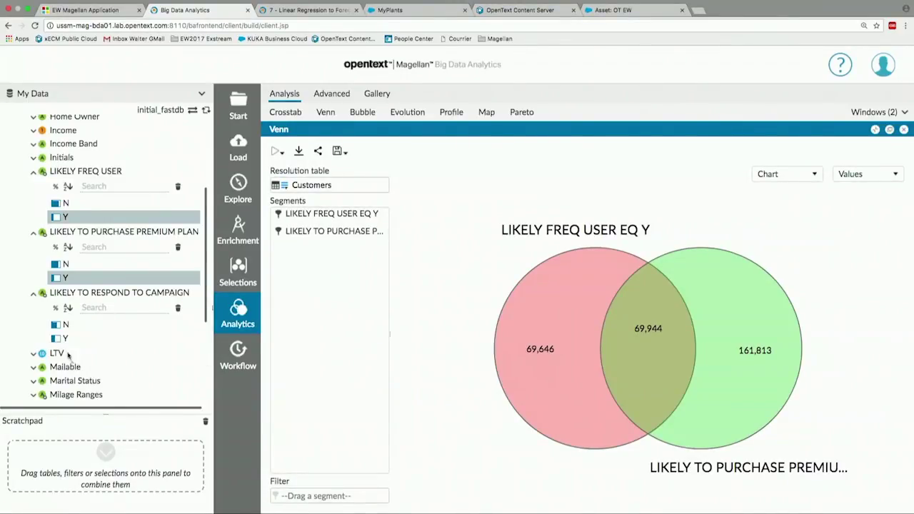
left_click_drag(65, 339, 312, 308)
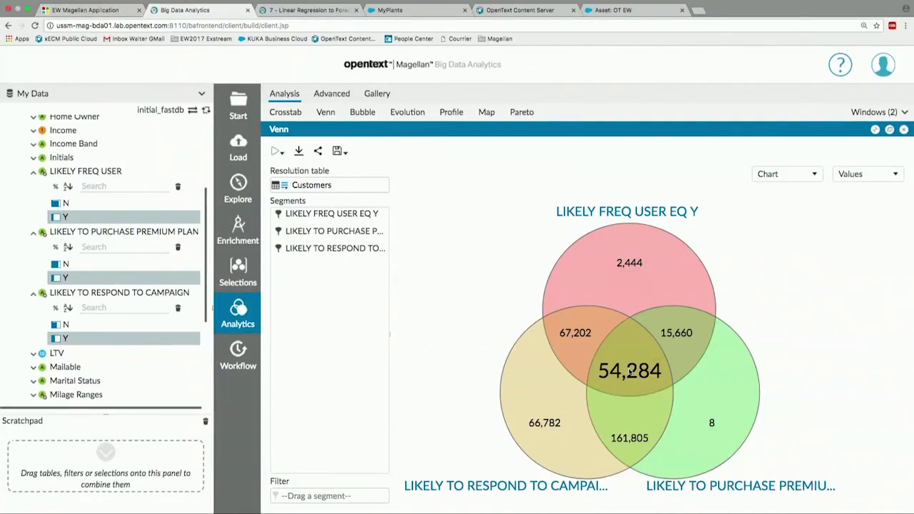
left_click_drag(631, 372, 106, 452)
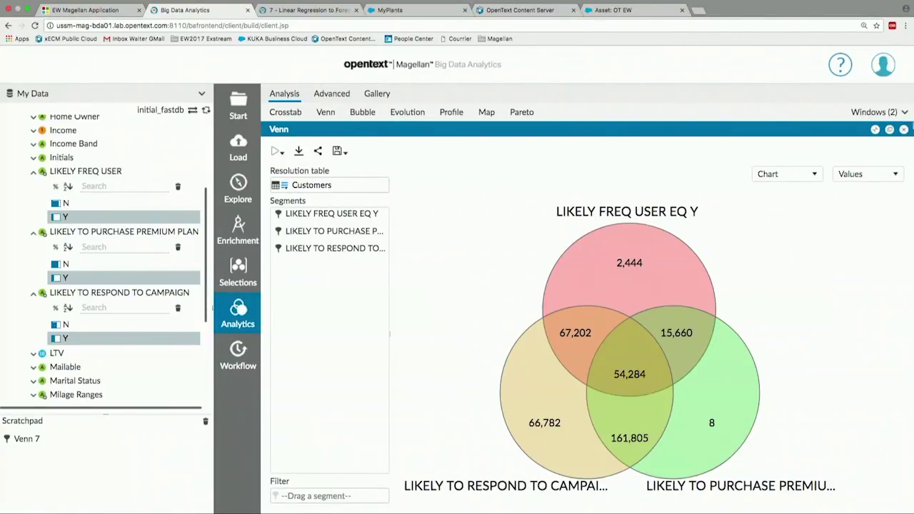
- Run the PROFILE OF CUSTOMERS analysis with Venn 7 as its segment filter
left_click(879, 113)
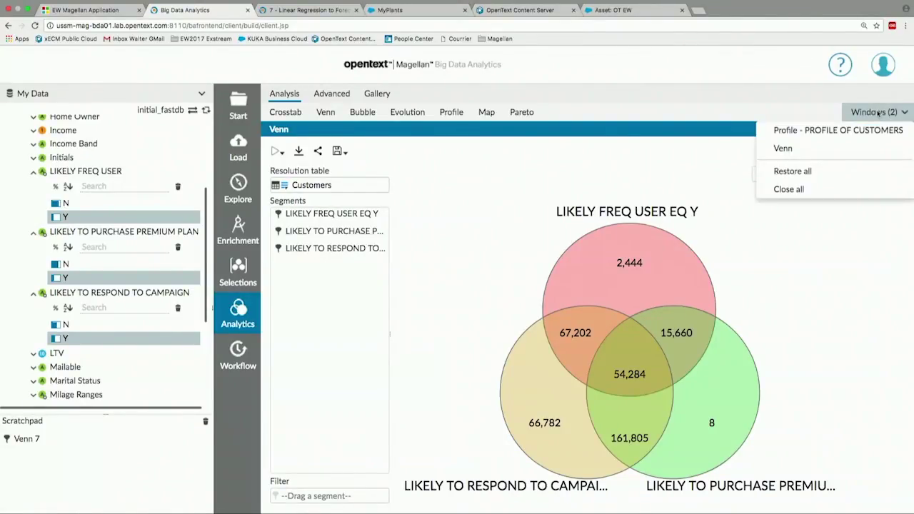
left_click(846, 131)
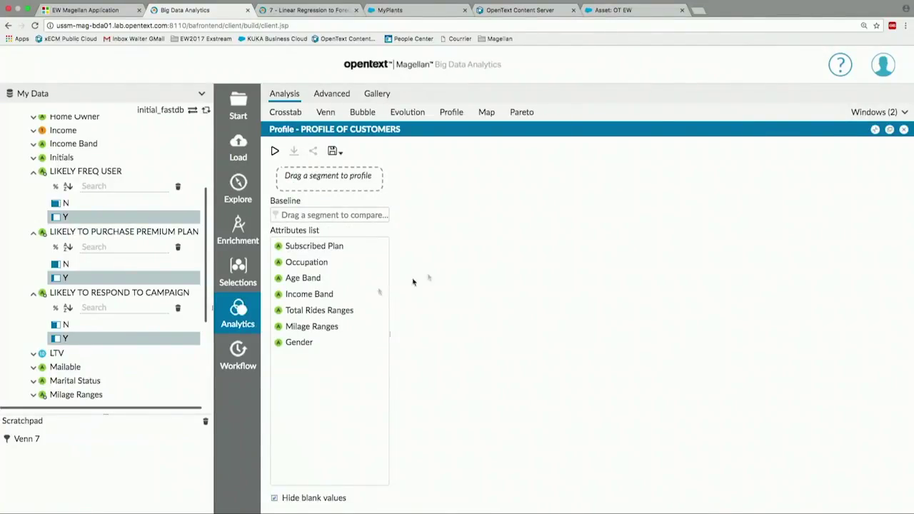
left_click_drag(24, 438, 342, 178)
left_click(274, 151)
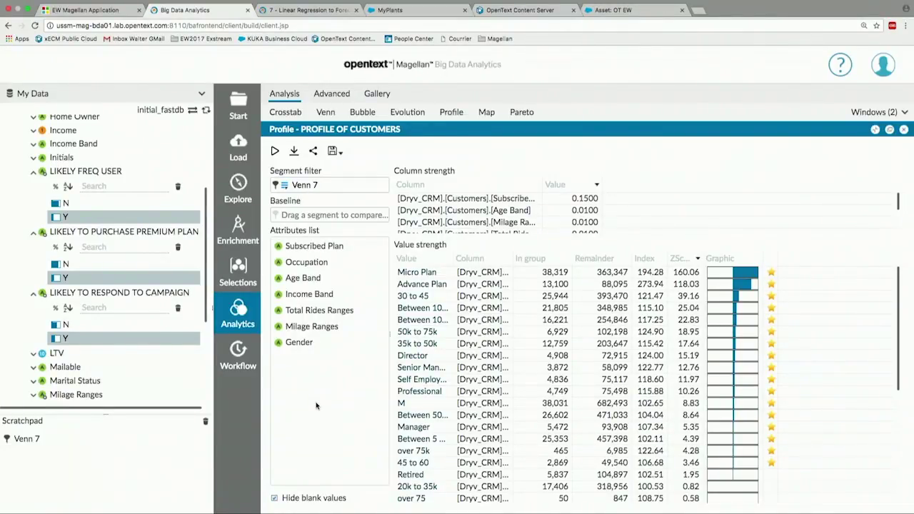
- Resize the profile's Column and Value columns so full names and statistics fit
double_click(515, 255)
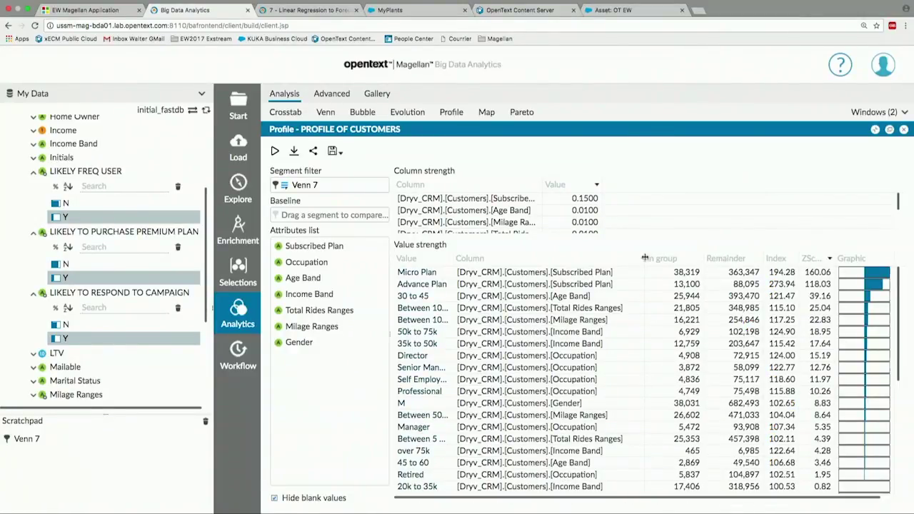
left_click_drag(645, 258, 593, 258)
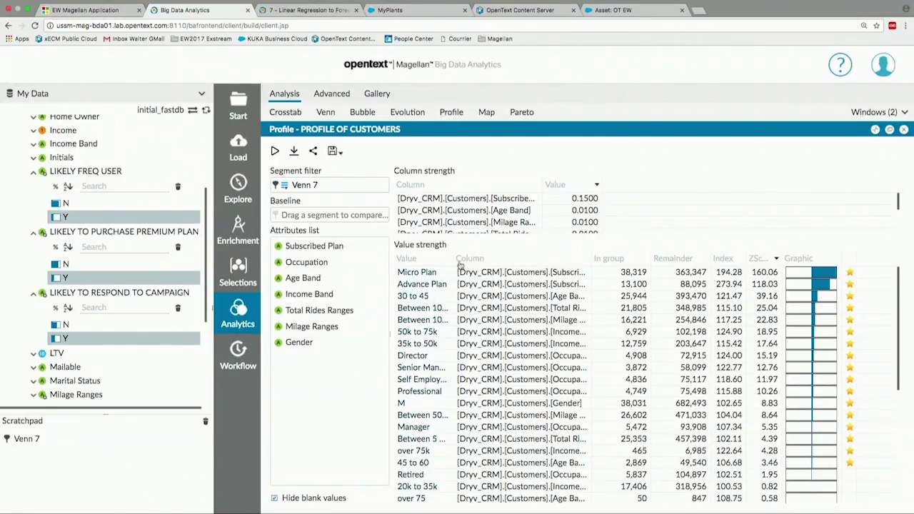
left_click_drag(456, 259, 497, 260)
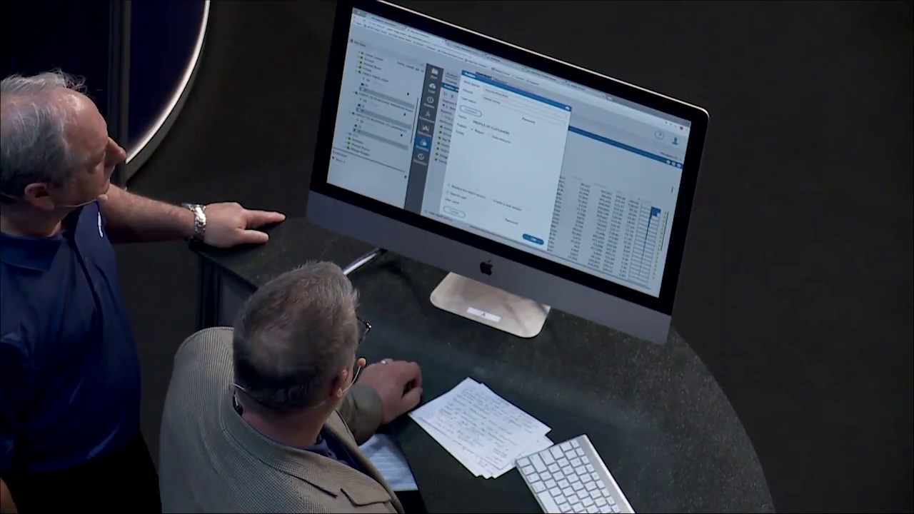
- Confirm the prompt dialog
key("Return")
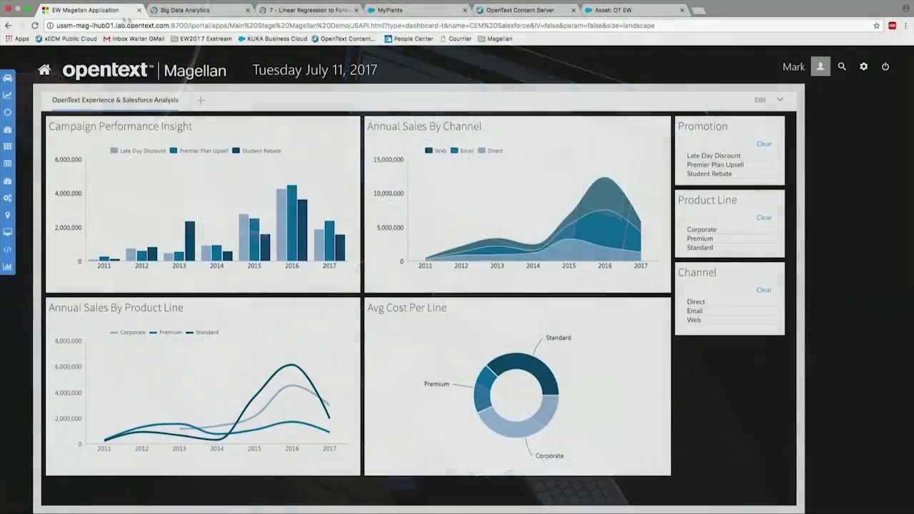
- Add the saved Customer Profile dashboard as a new dashboard tab and leave edit mode
left_click(761, 101)
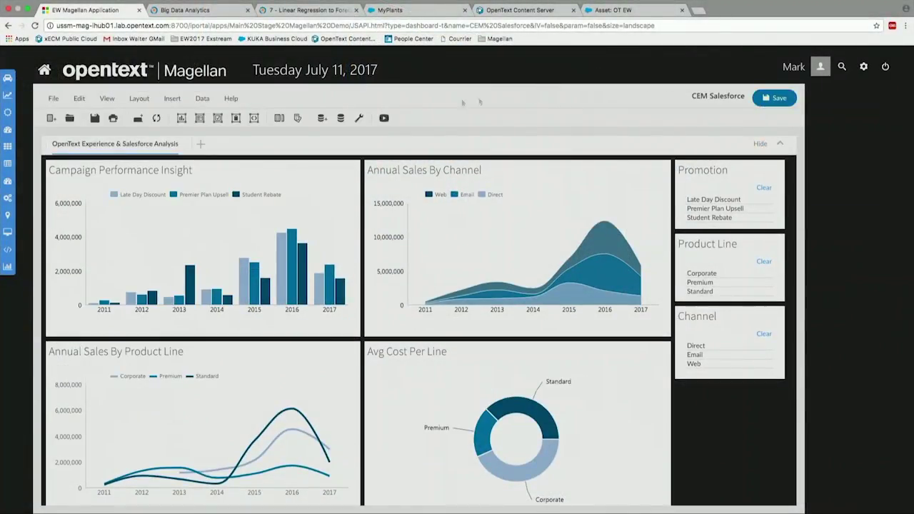
left_click(278, 119)
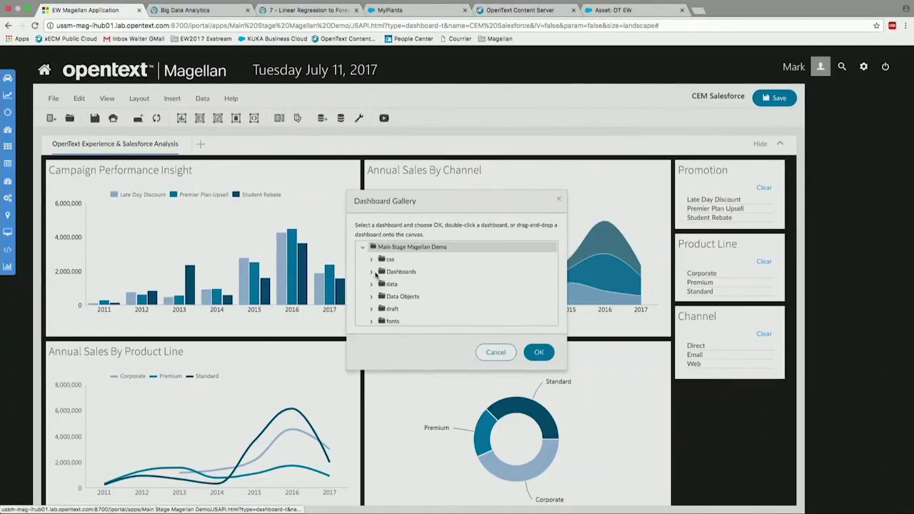
left_click(371, 272)
left_click(421, 309)
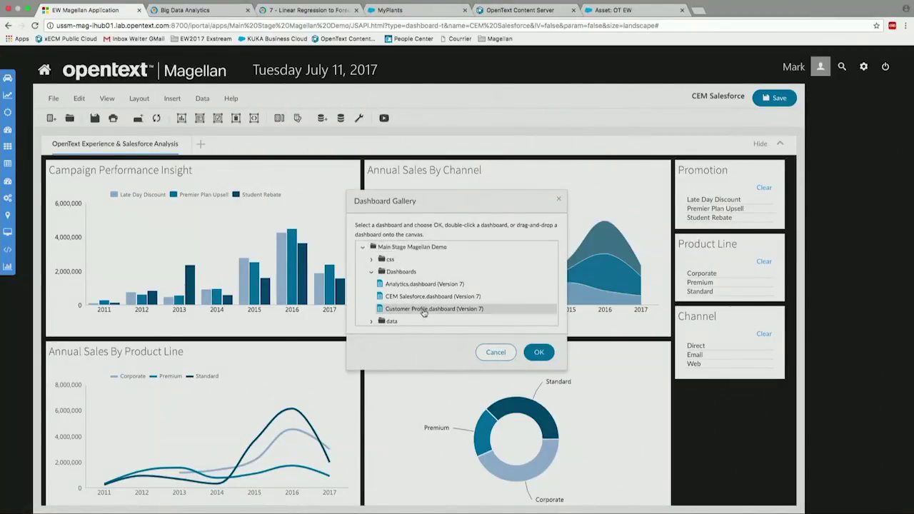
left_click(540, 354)
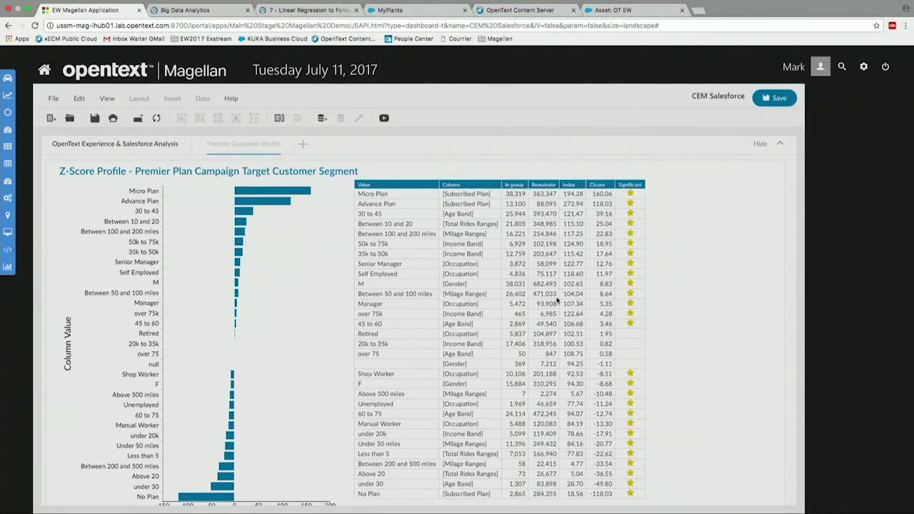
left_click(777, 144)
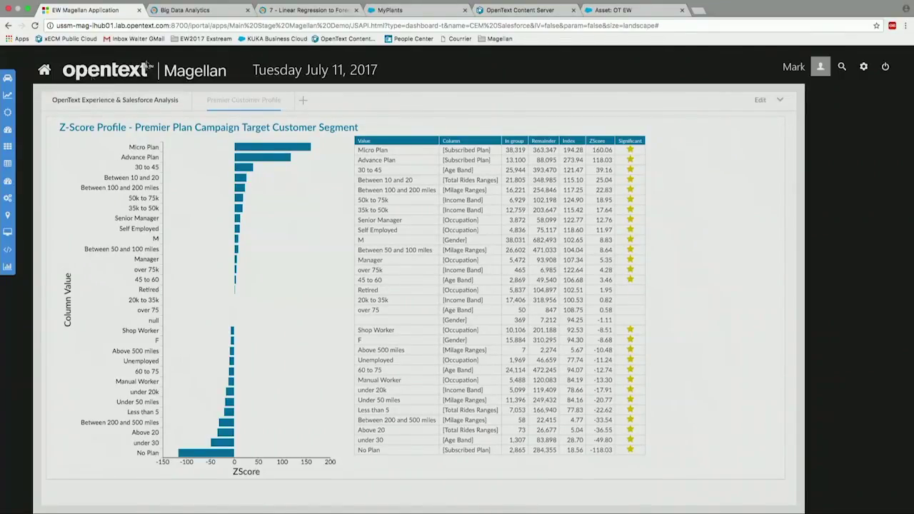
- In Big Data Analytics, switch the data repository to spark
left_click(203, 11)
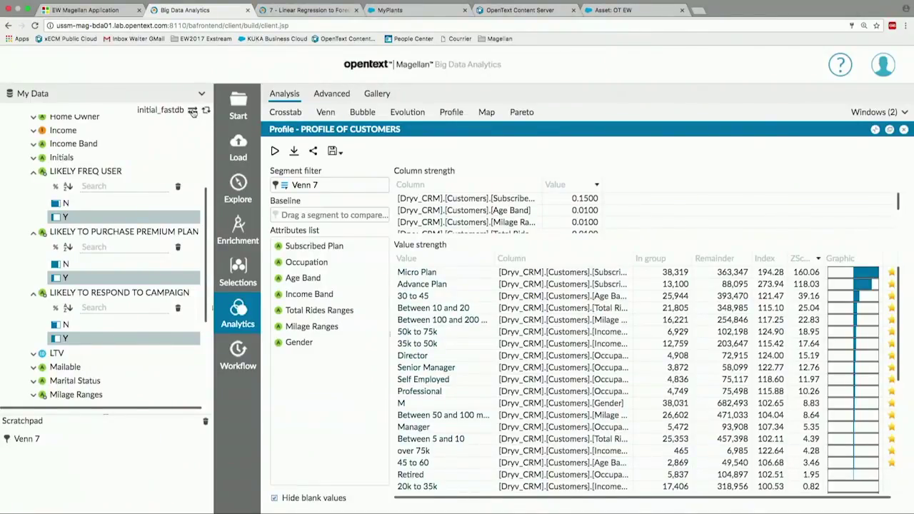
left_click(193, 112)
left_click(479, 285)
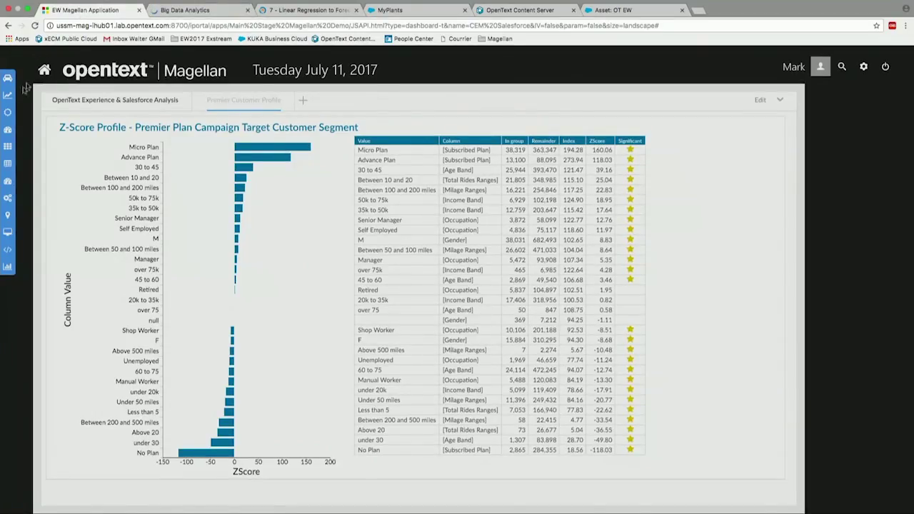
left_click(9, 93)
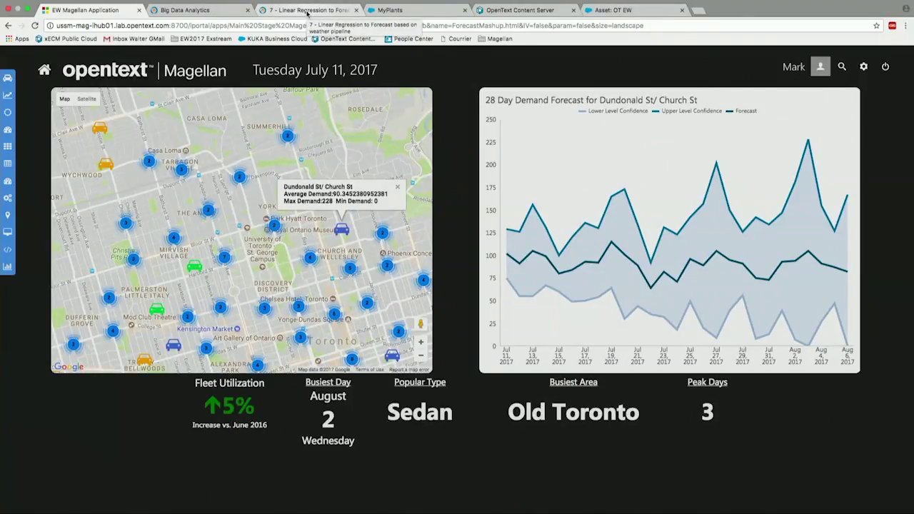
- Go to the '7 - Linear Regression to Forecast based on weather' notebook
left_click(308, 11)
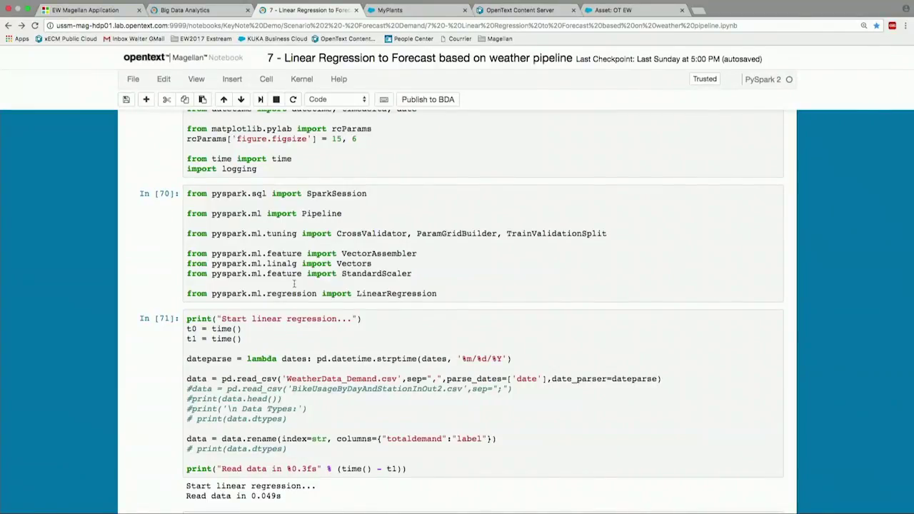
- Scroll down to the demand-versus-temperature scatter plot cell (label against tavg, tmin, tmax)
scroll(293, 284, "down", 3)
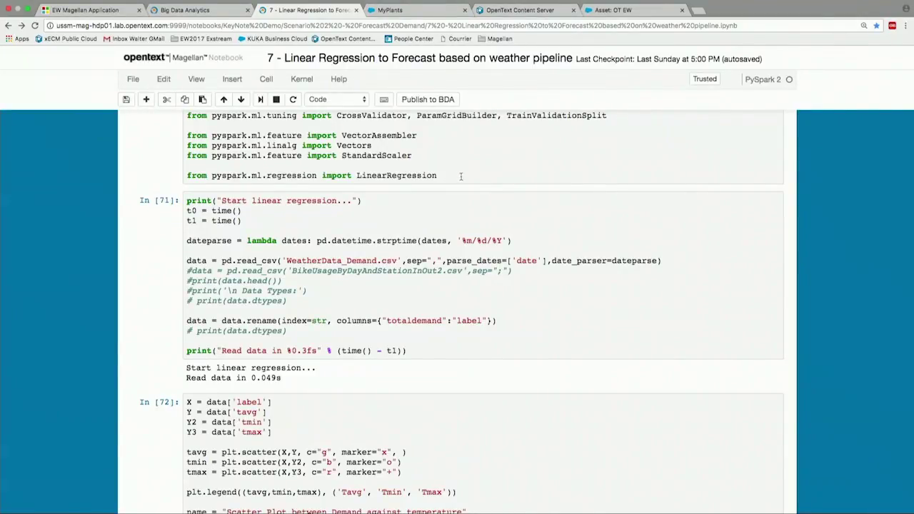
- Scroll past the weather scatter plots to the final 'Done!' cell and bring up the Publish to BDA form
scroll(341, 328, "down", 2)
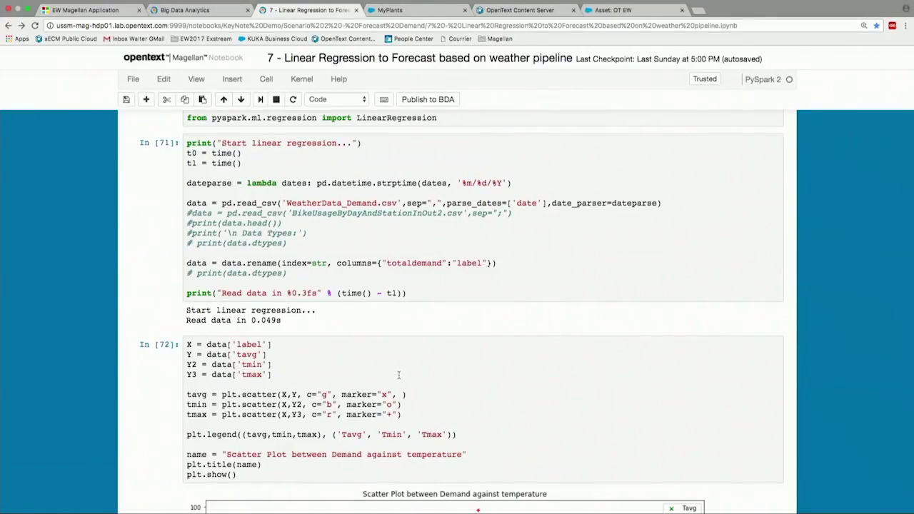
scroll(399, 371, "down", 5)
scroll(400, 378, "down", 2)
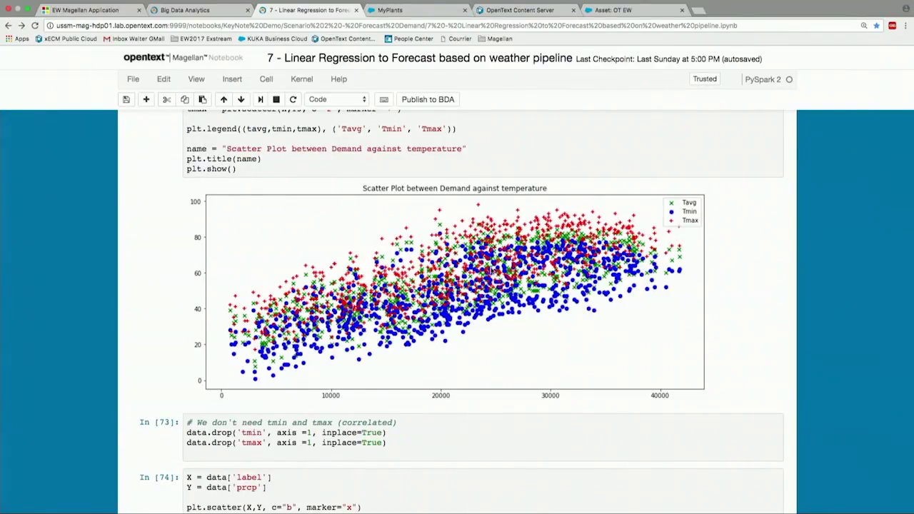
scroll(457, 307, "down", 1)
scroll(526, 295, "down", 10)
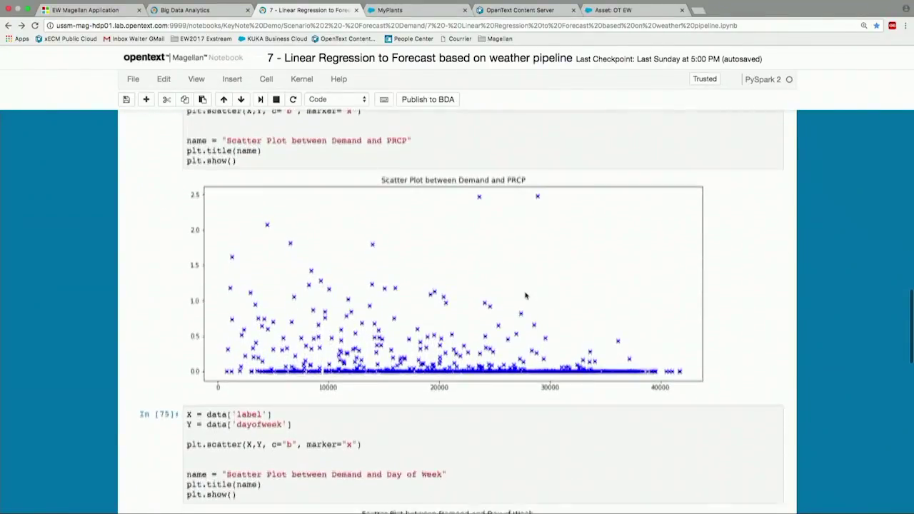
scroll(526, 295, "down", 7)
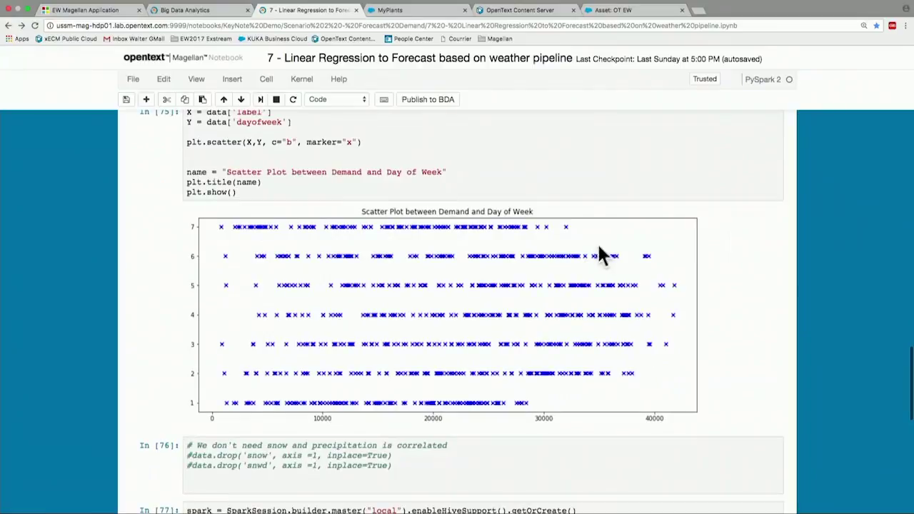
scroll(573, 336, "down", 5)
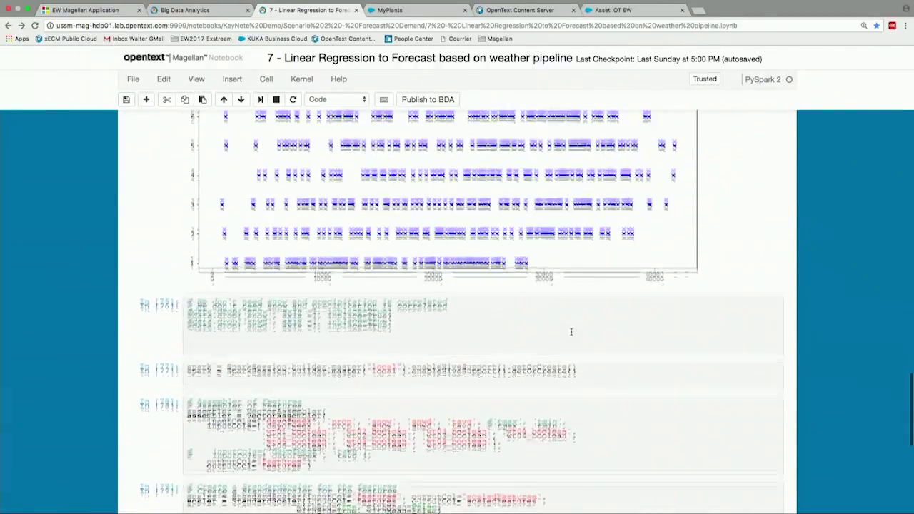
scroll(571, 330, "down", 5)
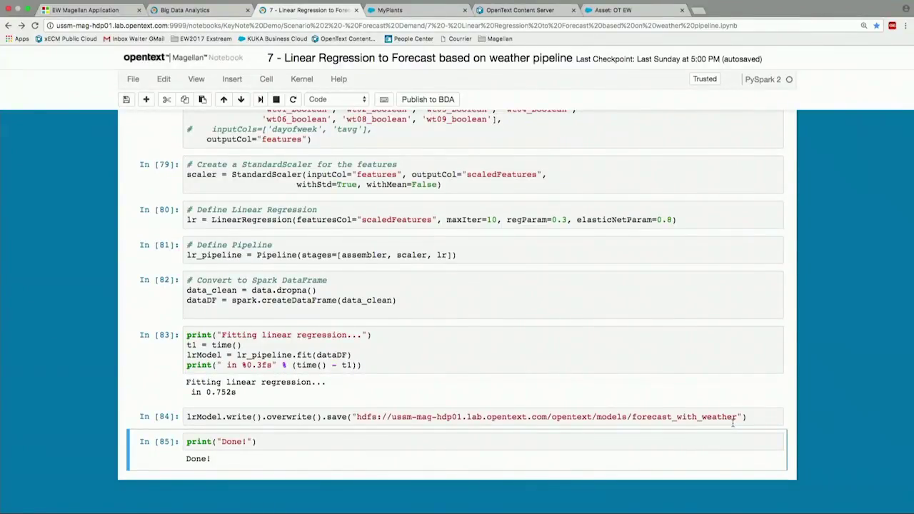
left_click(428, 100)
- Look over the publishing form, close it without publishing, and return to Big Data Analytics
scroll(500, 186, "down", 2)
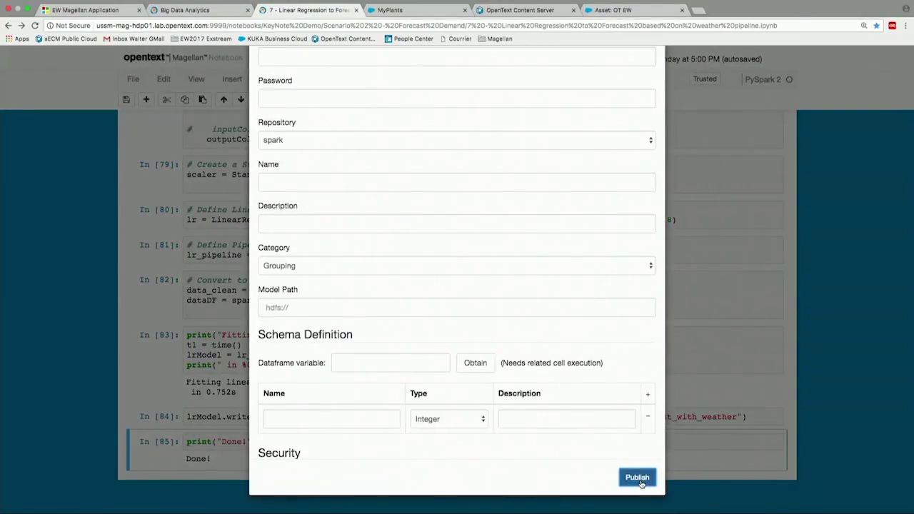
scroll(641, 302, "up", 3)
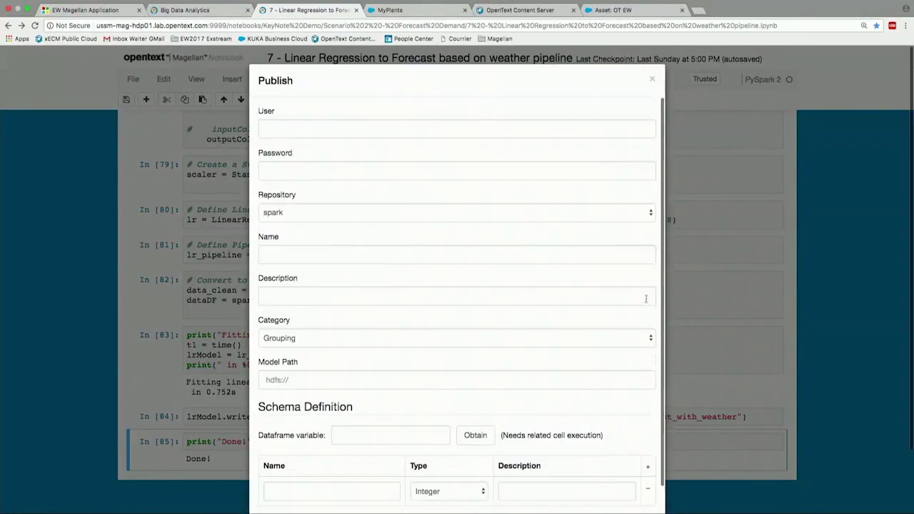
left_click(652, 79)
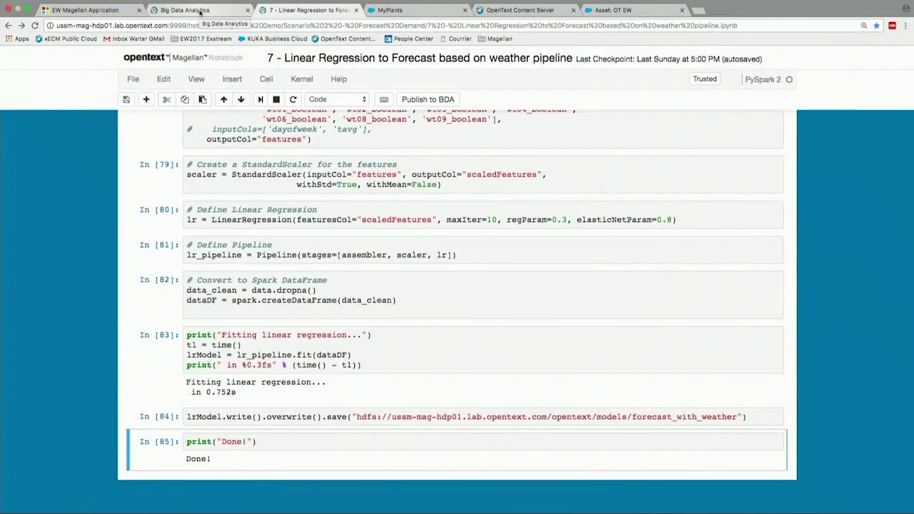
left_click(201, 12)
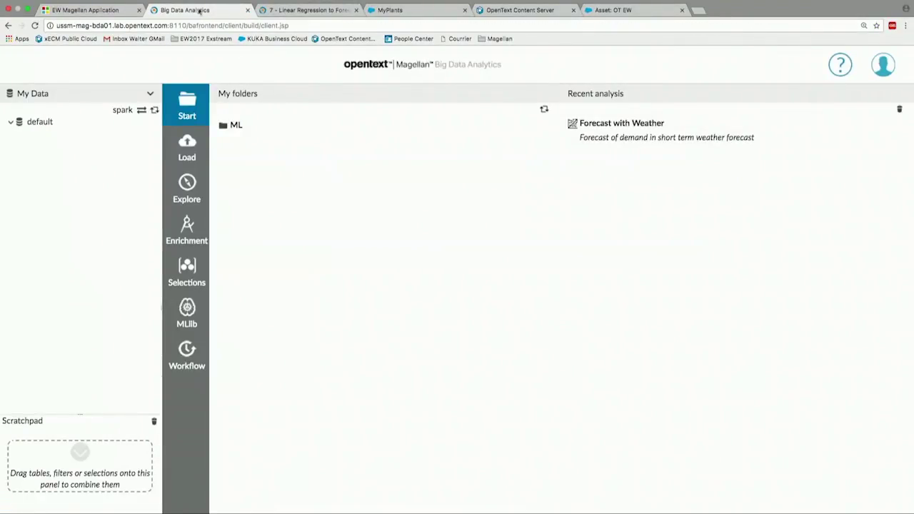
- Open the Forecast with Weather model in MLlib and use the weatherforecast table as its input
left_click(188, 313)
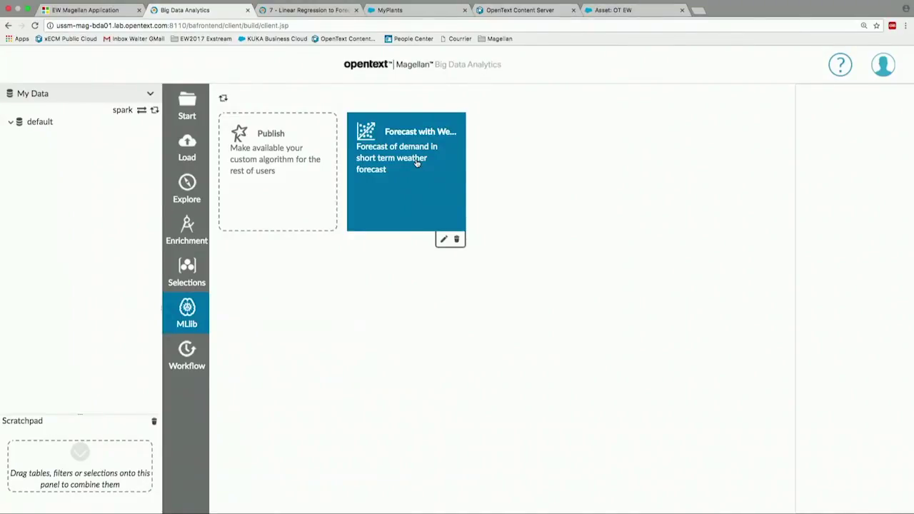
left_click(409, 165)
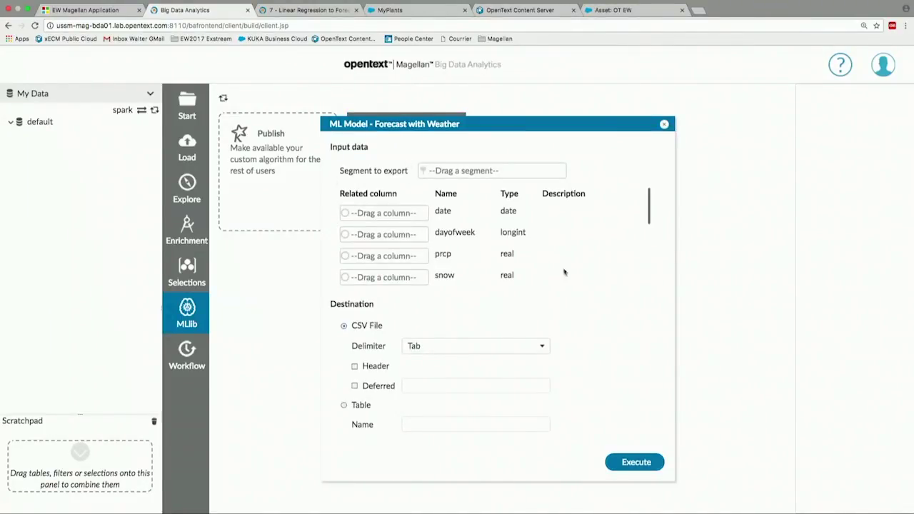
left_click(9, 123)
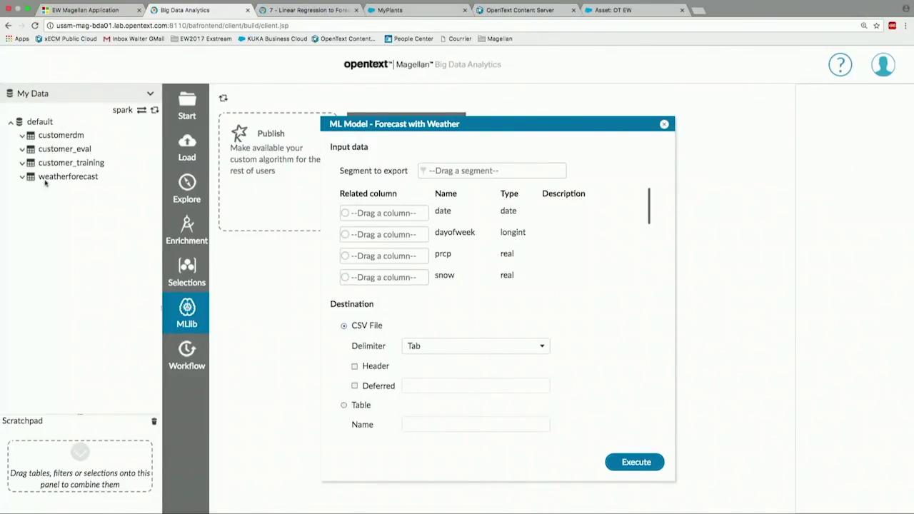
left_click_drag(45, 183, 463, 200)
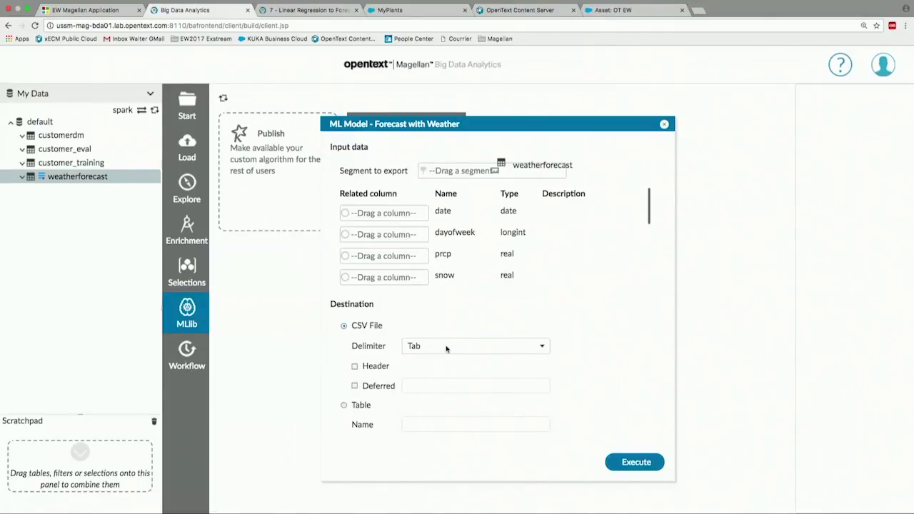
- Export the model output to a new table named PREDICTION and execute the forecast
left_click(344, 405)
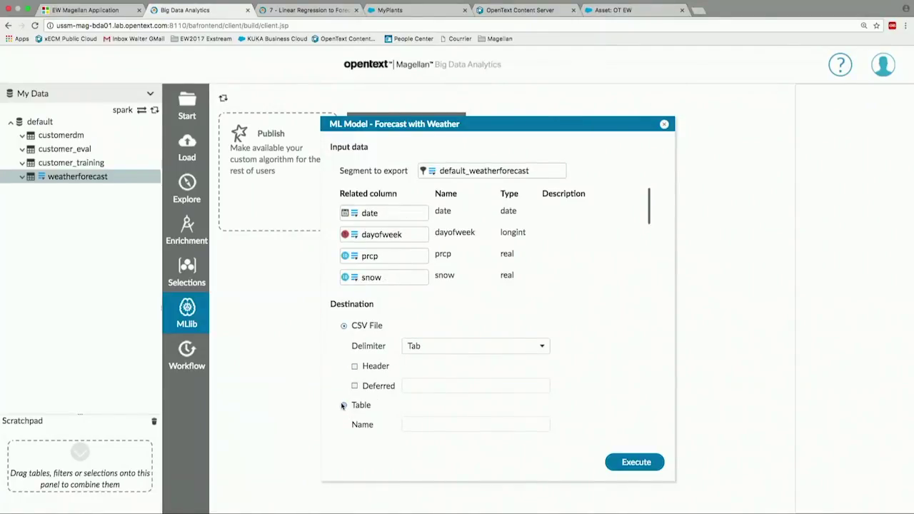
left_click(432, 427)
type("PREDICTI")
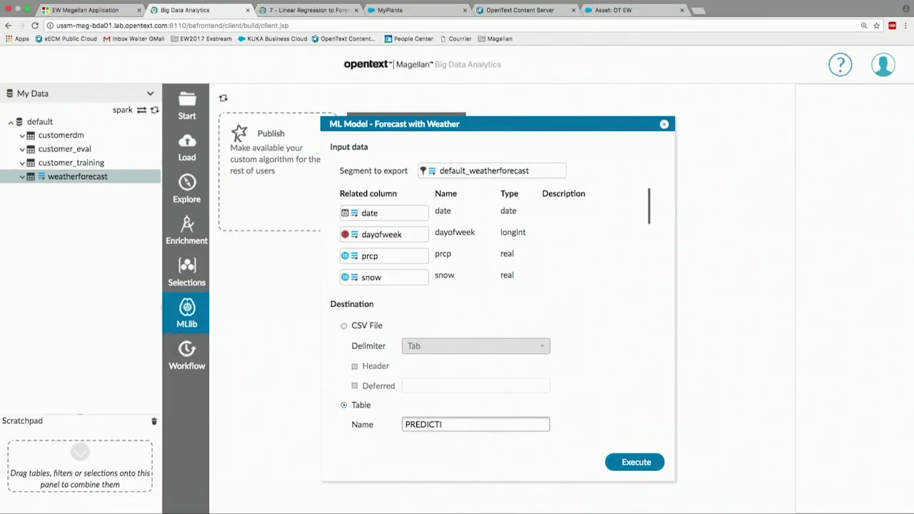
type("ON")
left_click(637, 463)
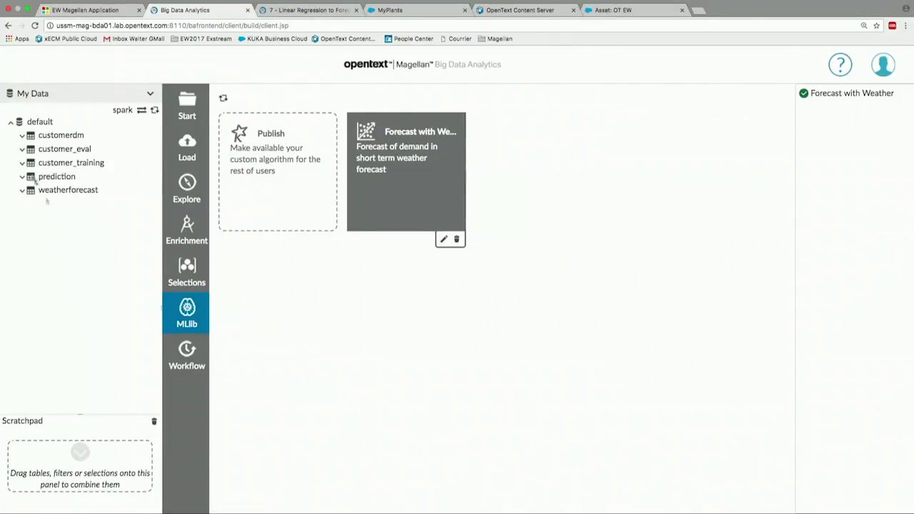
- Explore the prediction table, auto-fit its prediction column to show full decimals, then return to the dashboard
left_click_drag(31, 178, 189, 190)
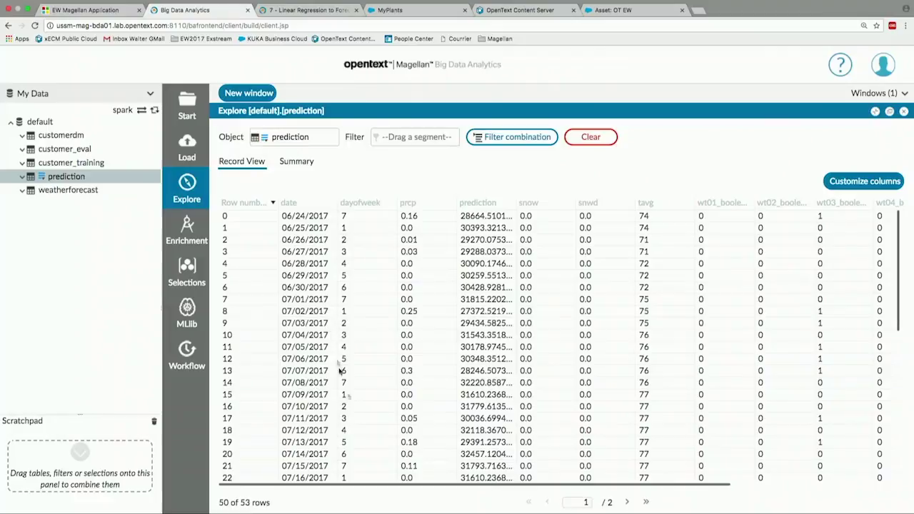
double_click(518, 206)
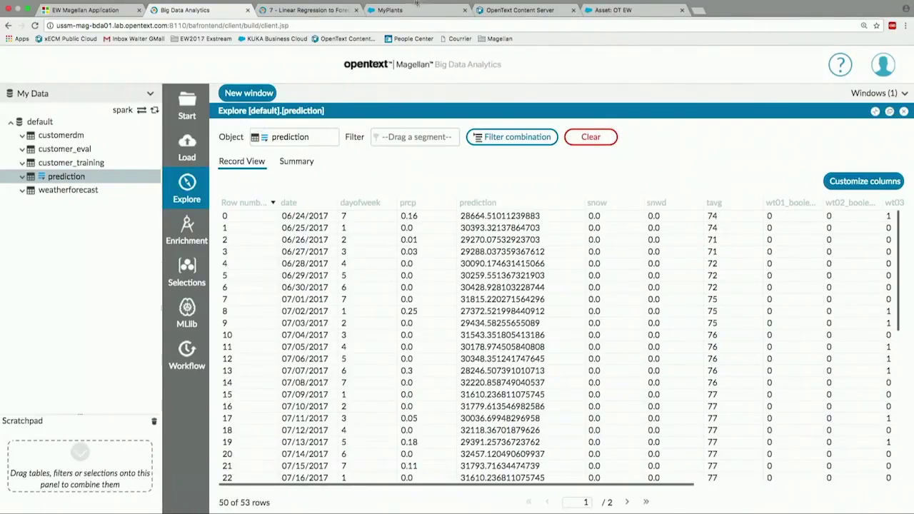
left_click(84, 10)
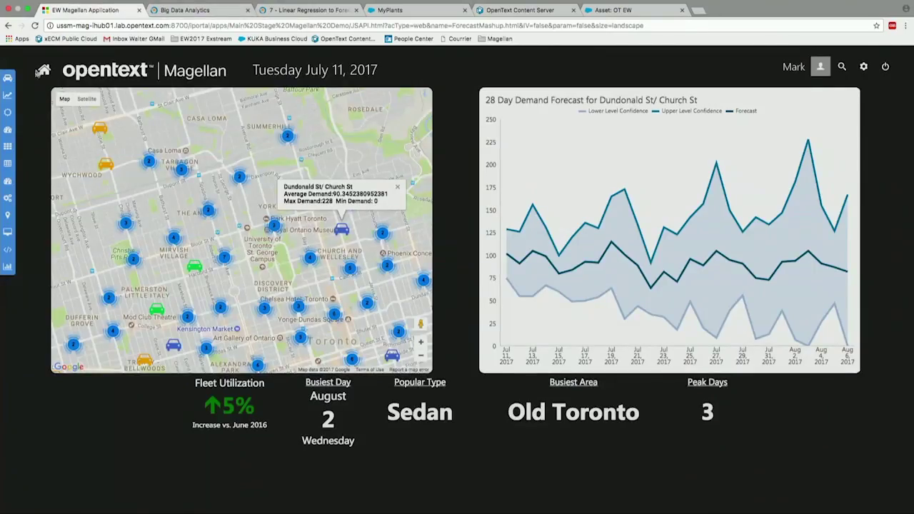
- Load the ForecastWeatherMashup dashboard from the sidebar
left_click(7, 114)
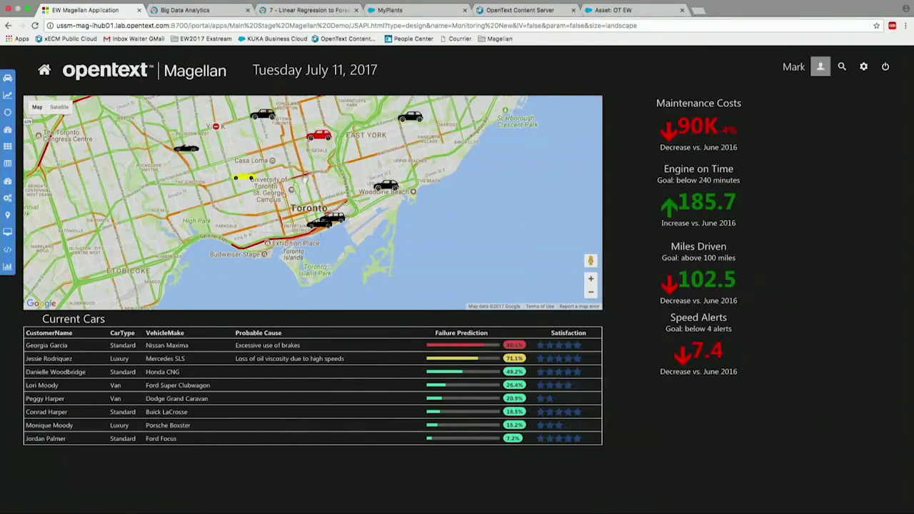
- Pan the fleet map slightly and open the top-risk Nissan Maxima's 80.10% failure-prediction card
left_click_drag(304, 177, 314, 230)
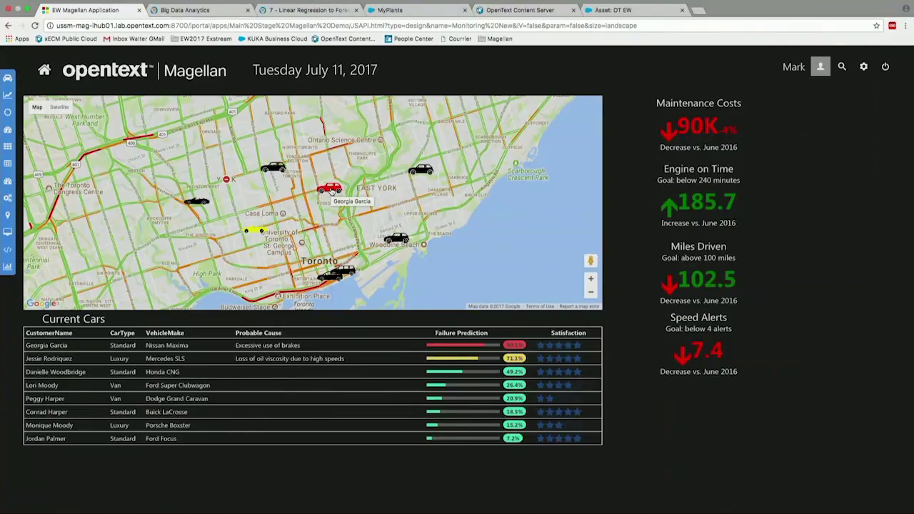
left_click(331, 191)
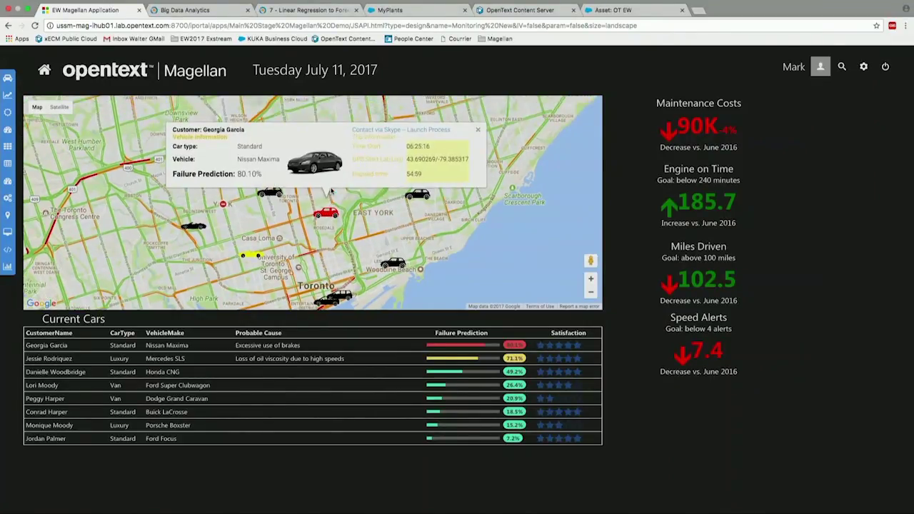